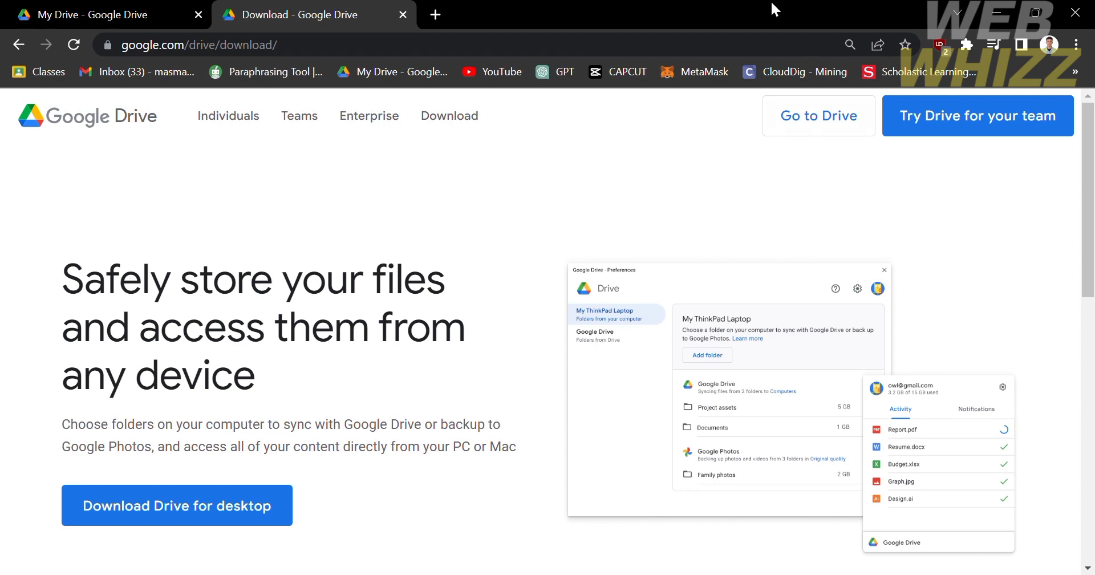
Return to the My Drive tab and browse its suggested files and folders like ACCA102 and Classroom.
scroll(421, 394, down, 5)
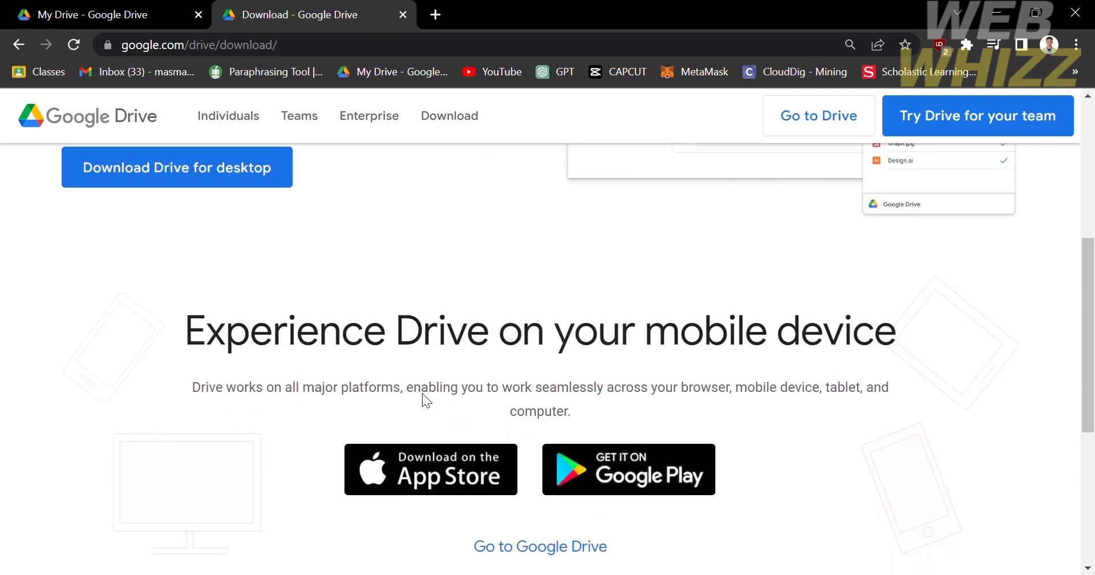
scroll(423, 400, up, 5)
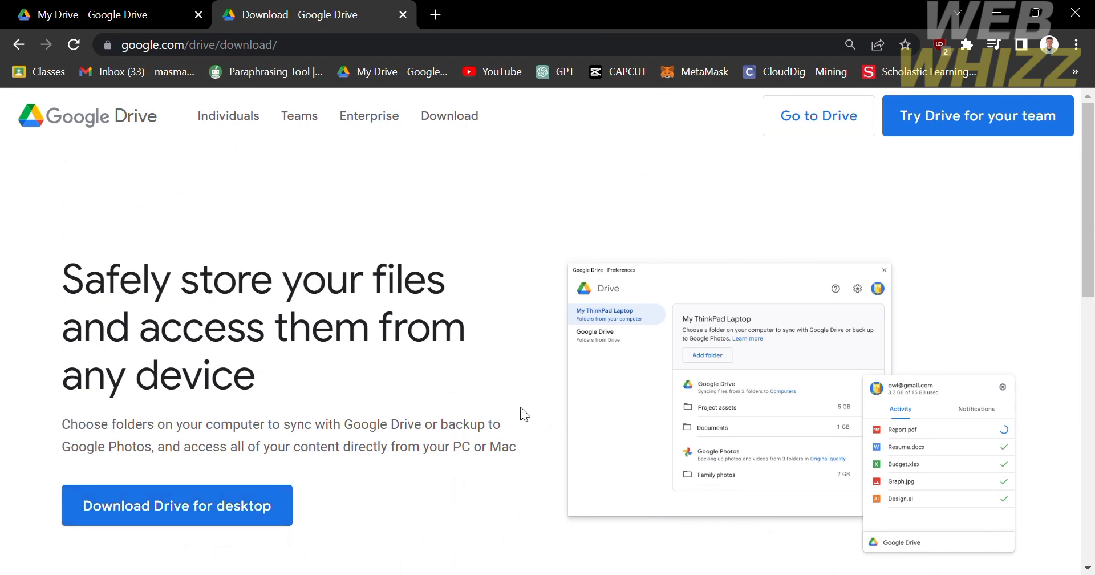
click(163, 15)
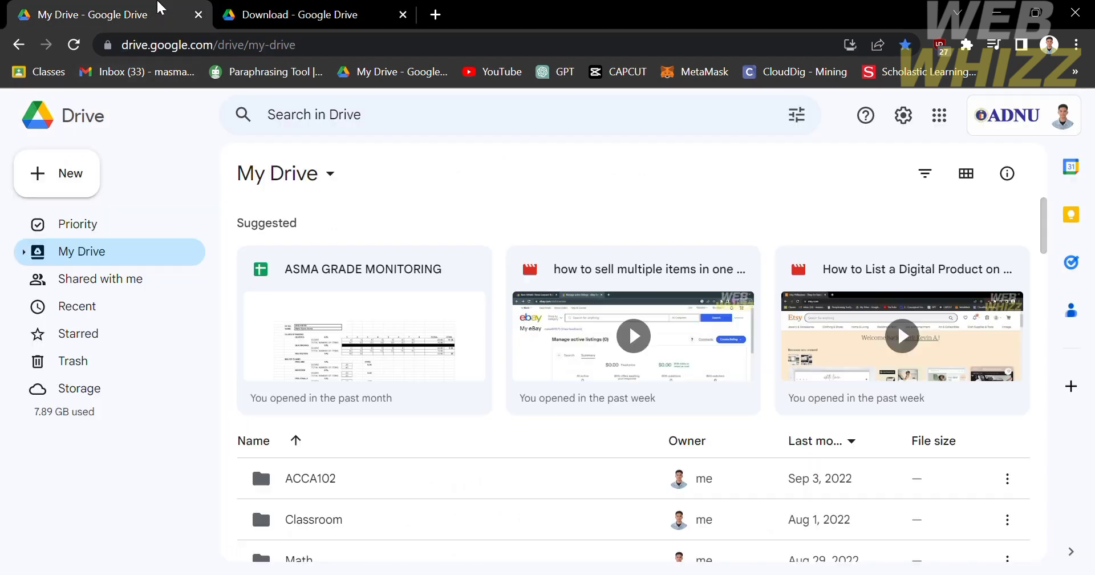
scroll(595, 416, down, 6)
scroll(596, 415, up, 5)
scroll(599, 415, down, 1)
scroll(598, 417, up, 2)
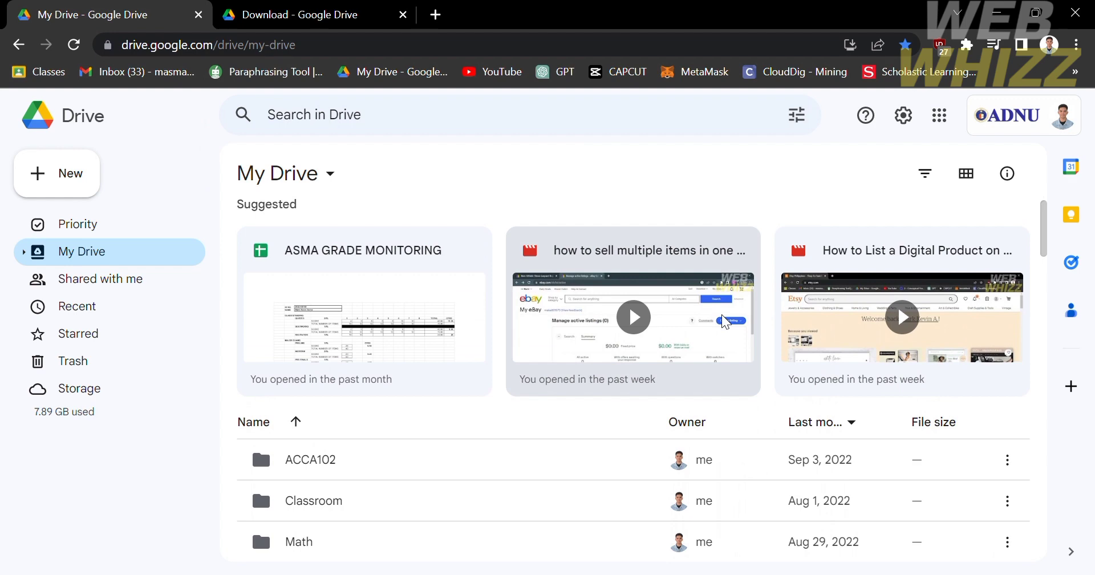
scroll(365, 527, down, 15)
scroll(364, 523, up, 7)
scroll(364, 523, up, 10)
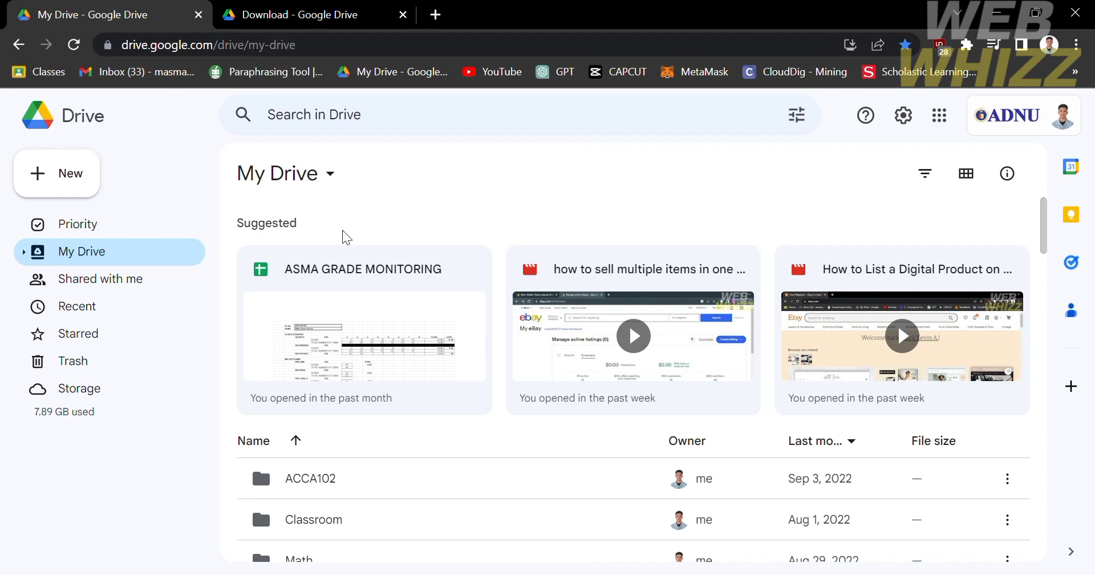
scroll(320, 227, down, 2)
scroll(321, 228, up, 2)
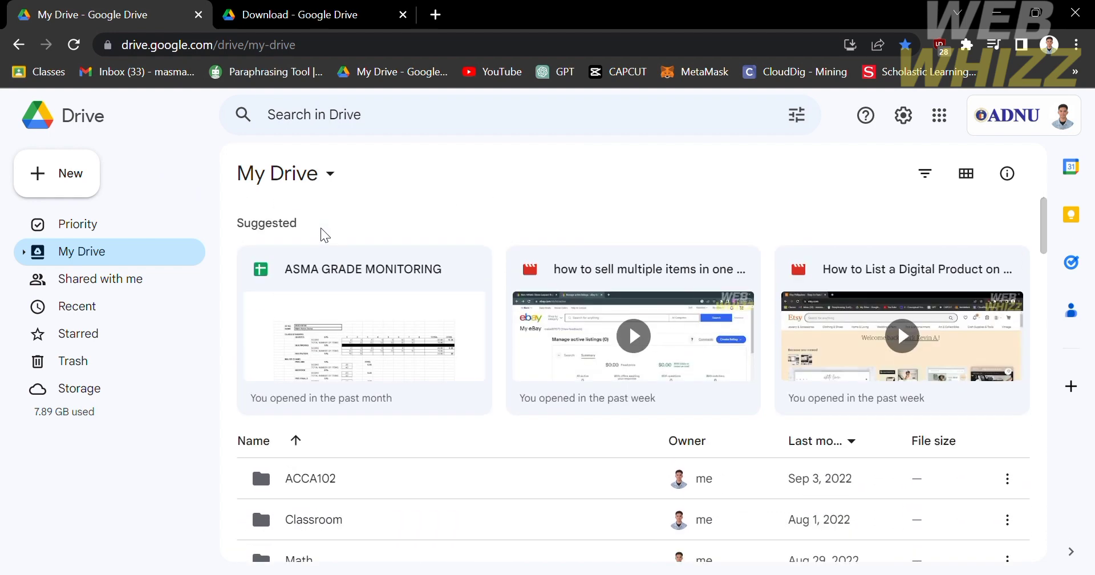
Start a File upload from the New menu, opening the picker at the Downloads folder.
click(85, 180)
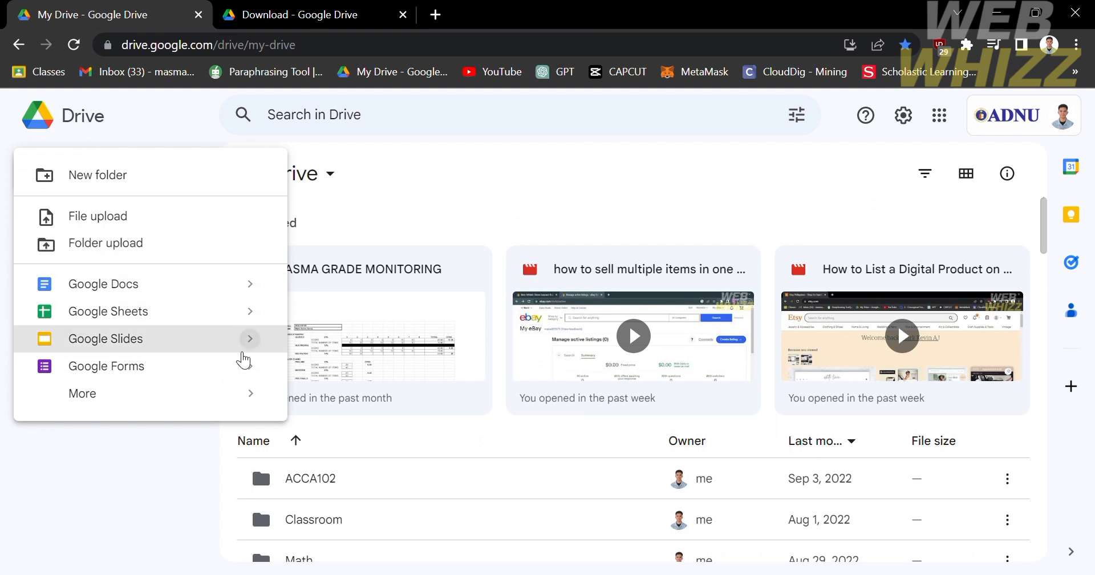
mouse_move(242, 401)
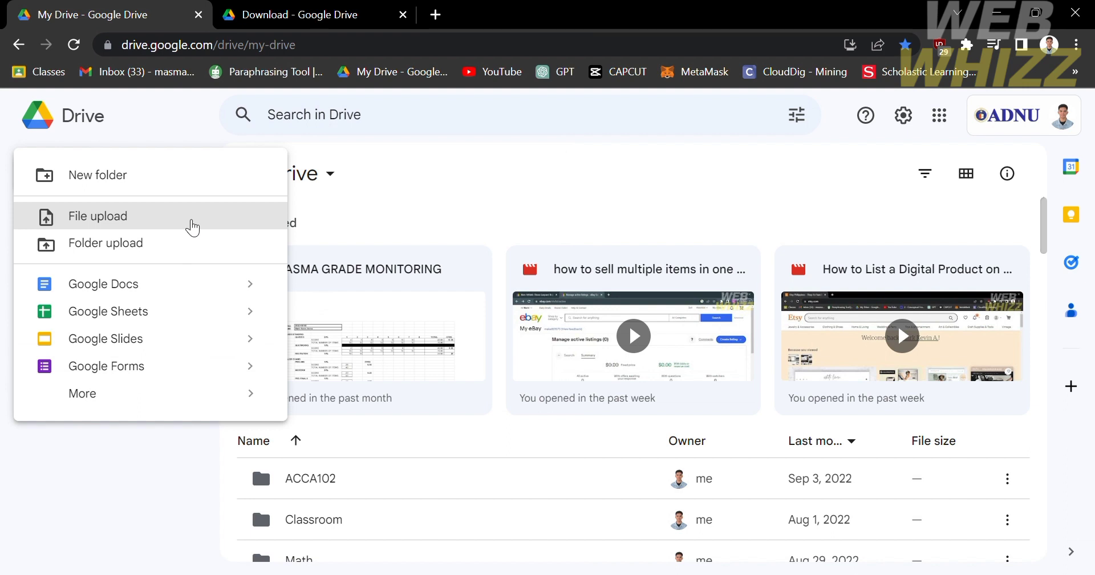
click(190, 223)
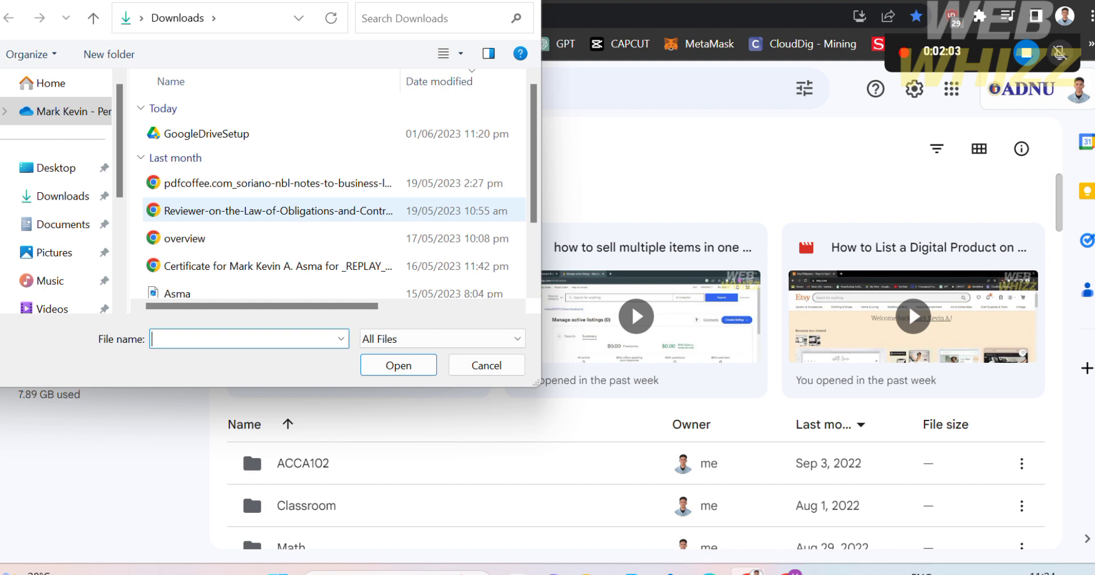
Cancel the upload picker with Esc without choosing any file.
key(Escape)
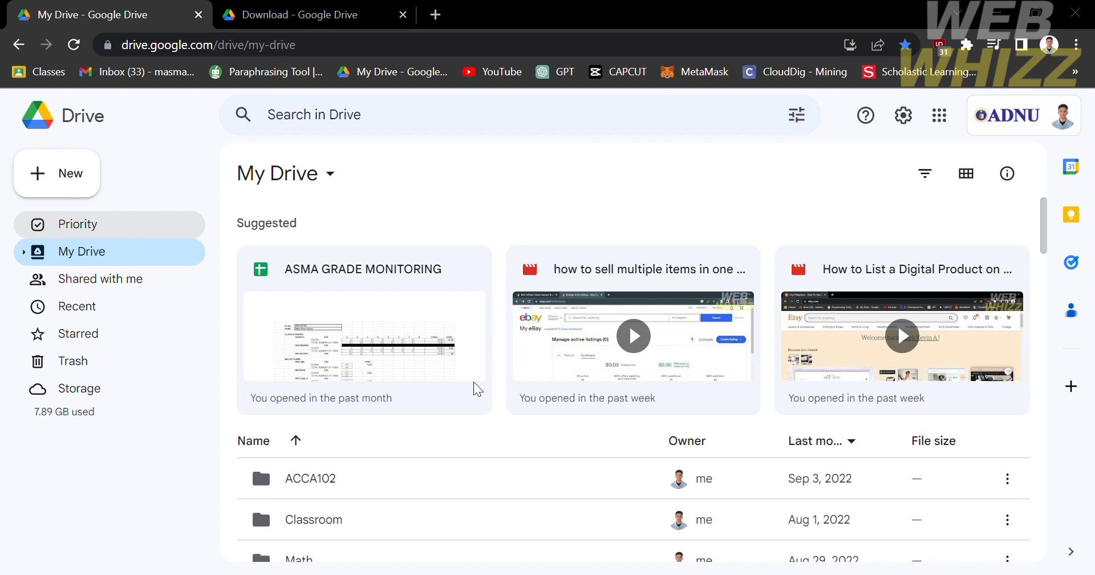
Download GoogleDriveSetup.exe from the Drive download page and install it until the sign-in window appears.
click(376, 11)
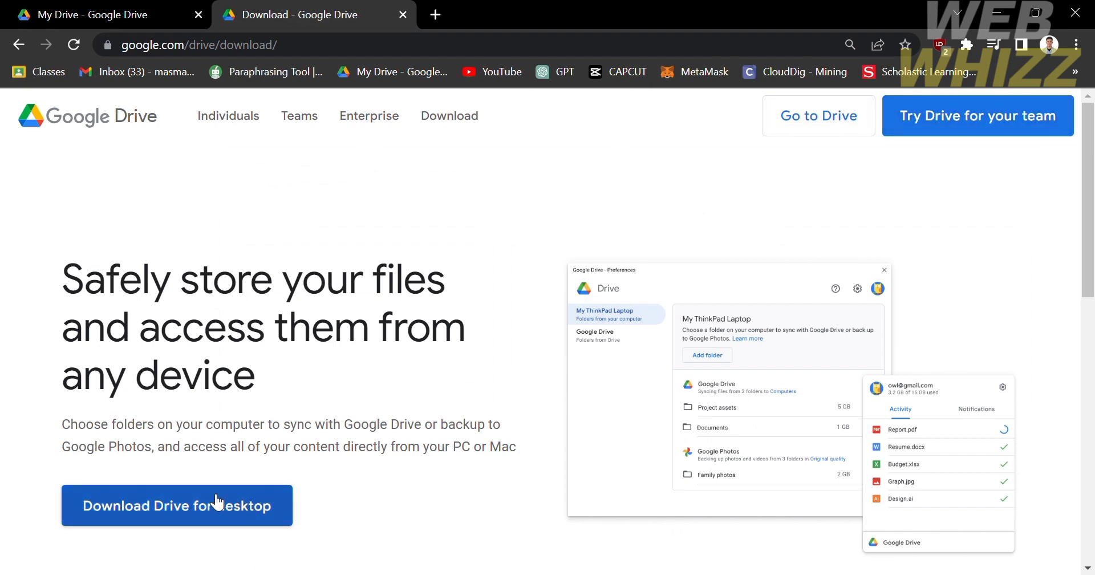
scroll(214, 501, down, 2)
scroll(214, 502, up, 2)
click(238, 513)
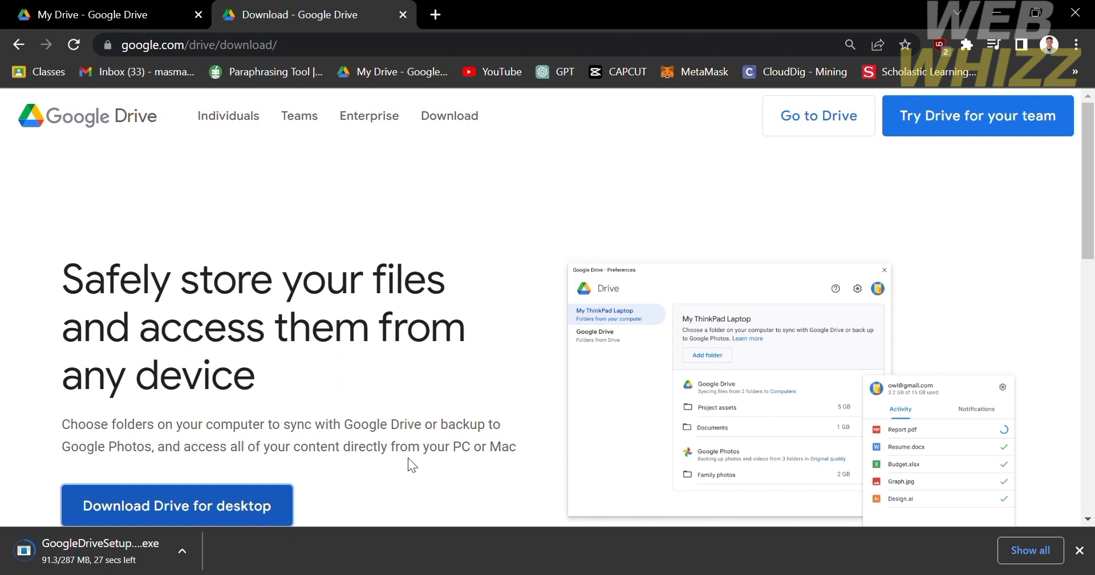
scroll(408, 457, down, 2)
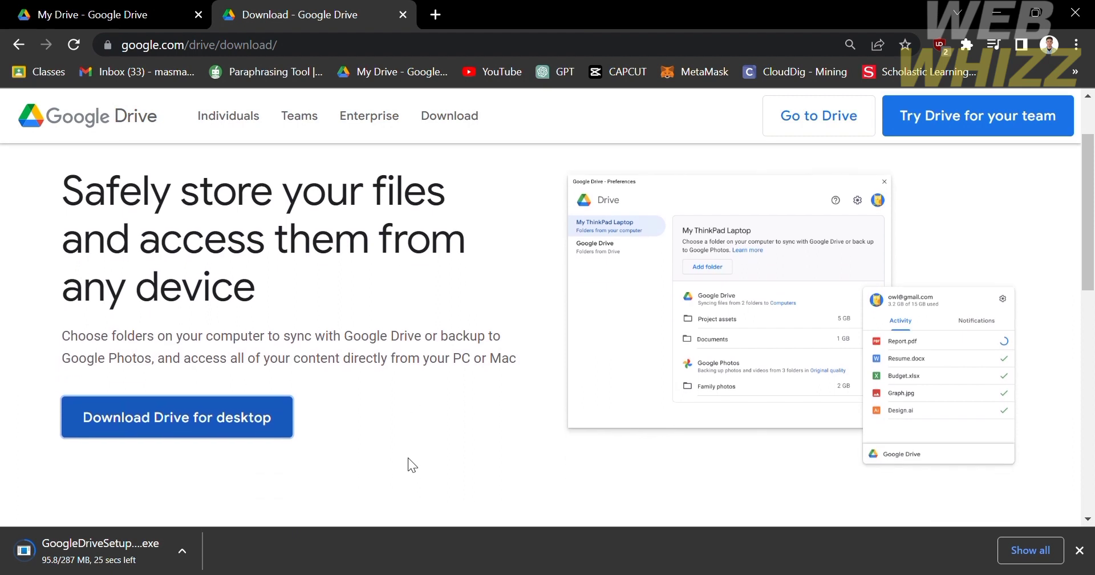
scroll(530, 342, down, 10)
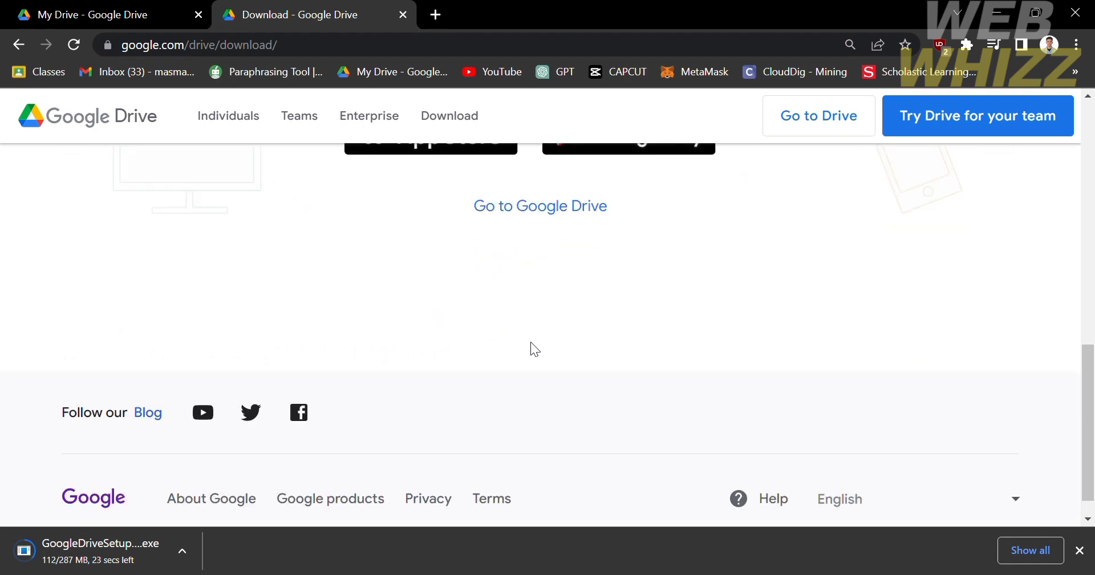
scroll(531, 342, up, 8)
scroll(530, 342, up, 1)
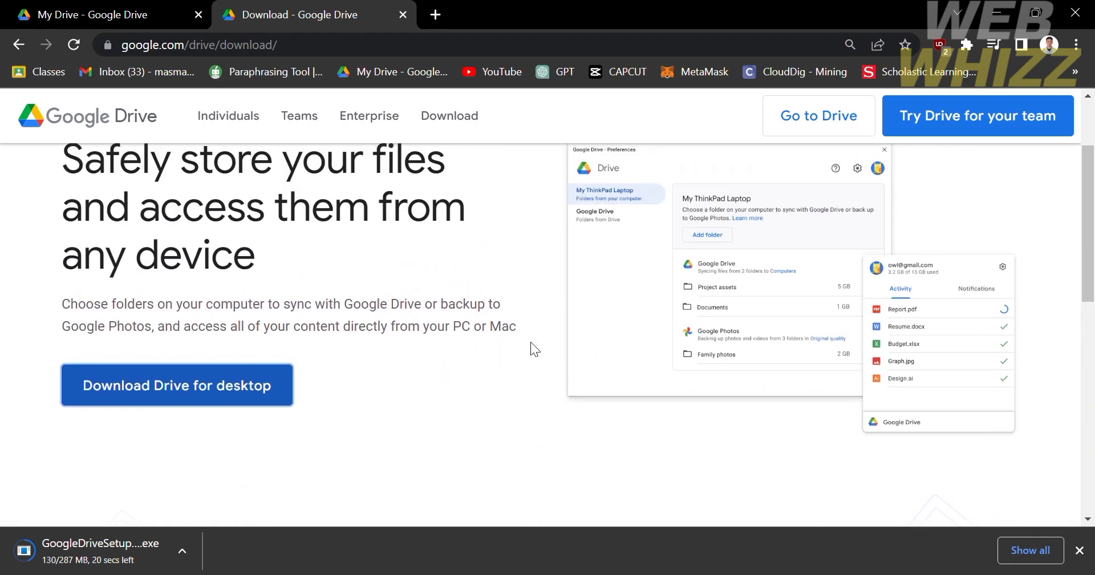
scroll(204, 314, up, 1)
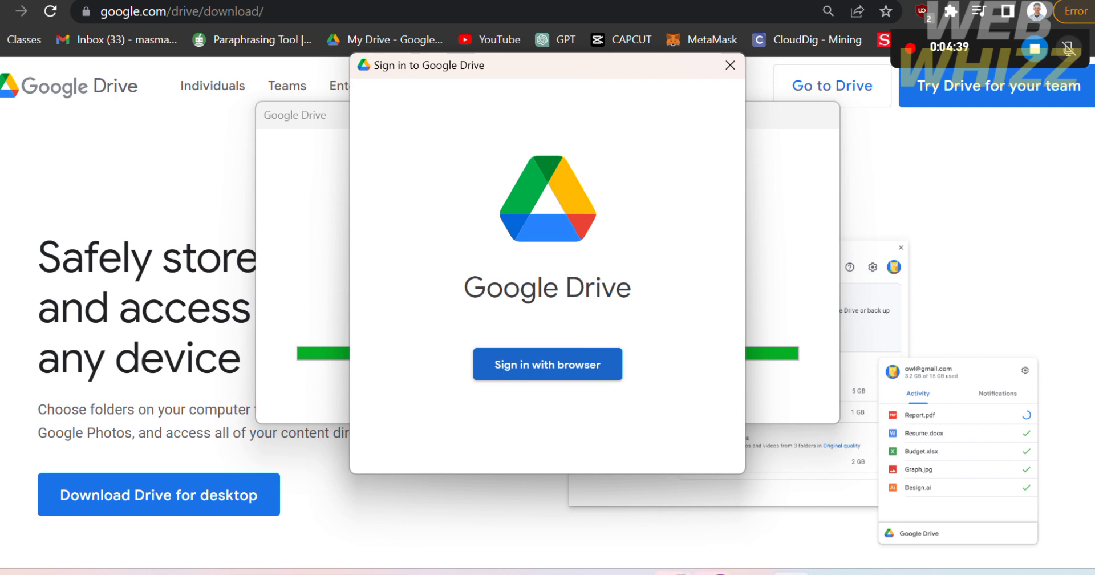
Sign Drive for desktop in through the browser using the school account and approve access.
click(548, 364)
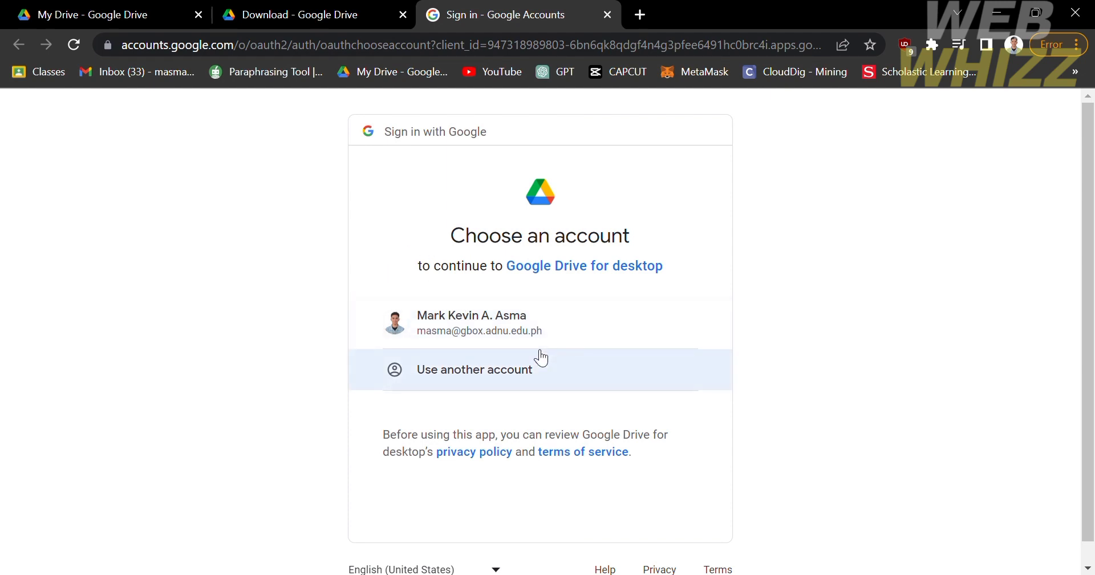
click(530, 335)
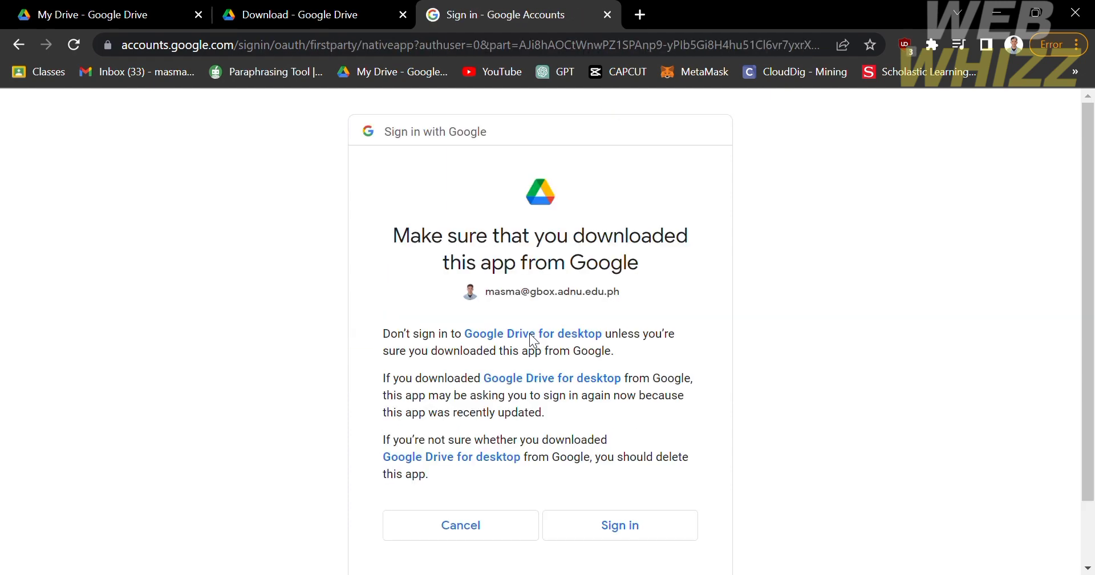
scroll(530, 334, down, 2)
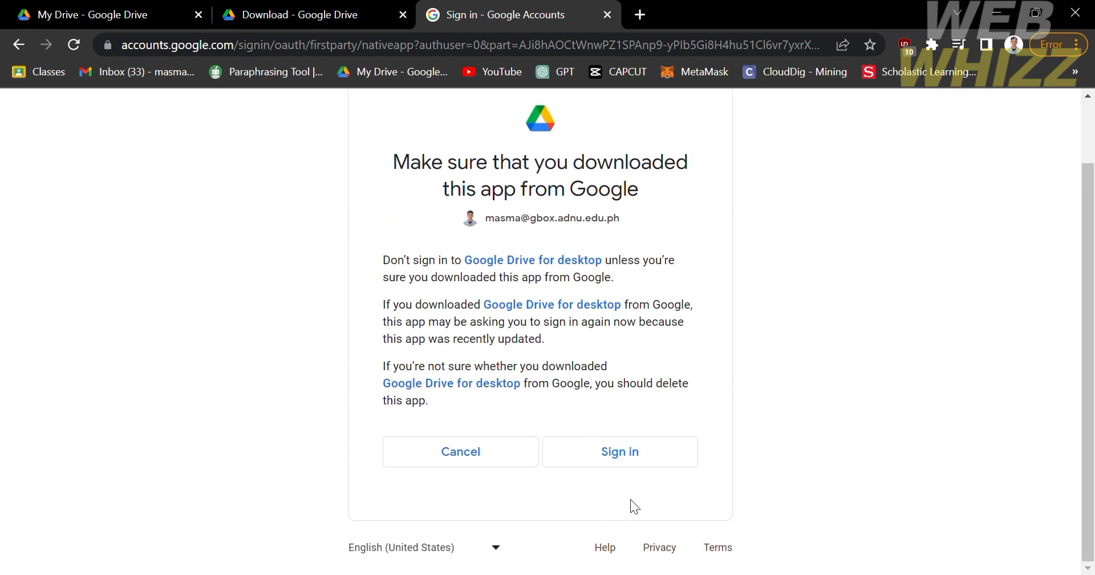
click(644, 455)
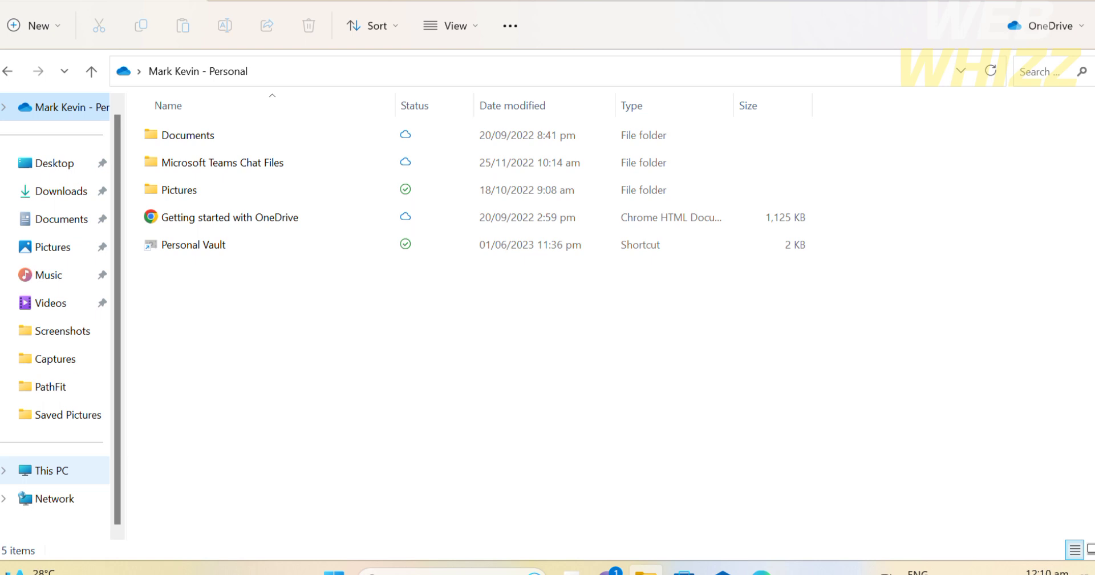
Drag a folder from This PC onto the Google Drive (G:) drive to copy it.
click(51, 470)
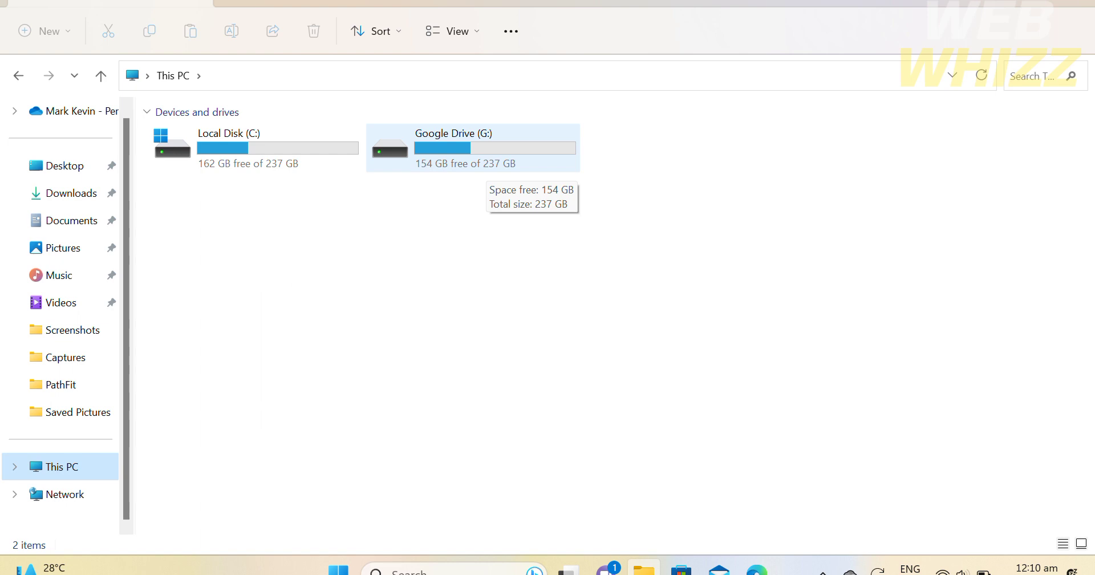
drag(482, 178, 562, 173)
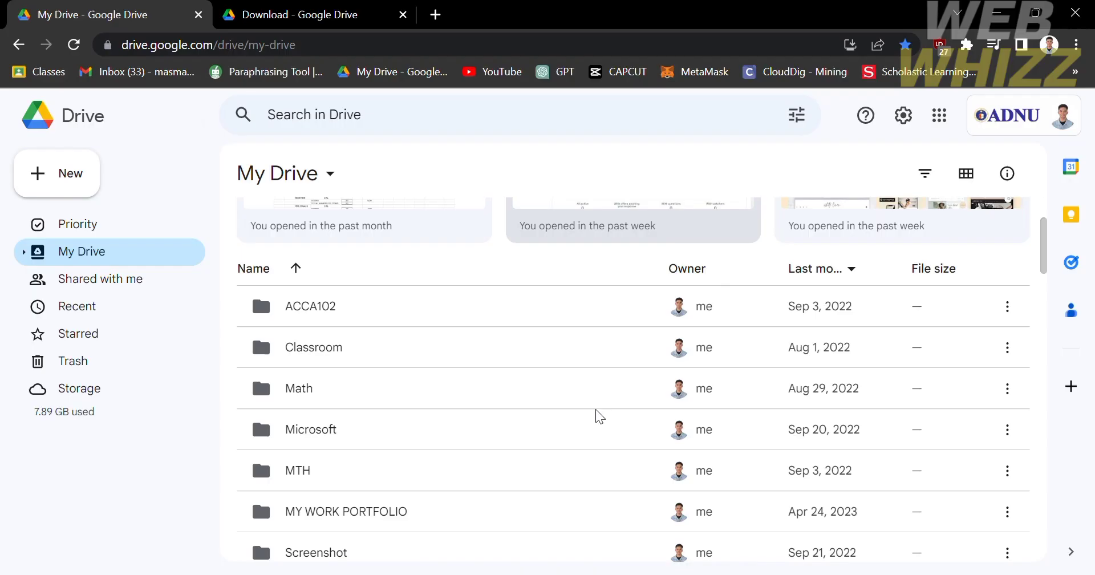
scroll(596, 414, down, 3)
scroll(597, 414, up, 3)
scroll(599, 417, up, 2)
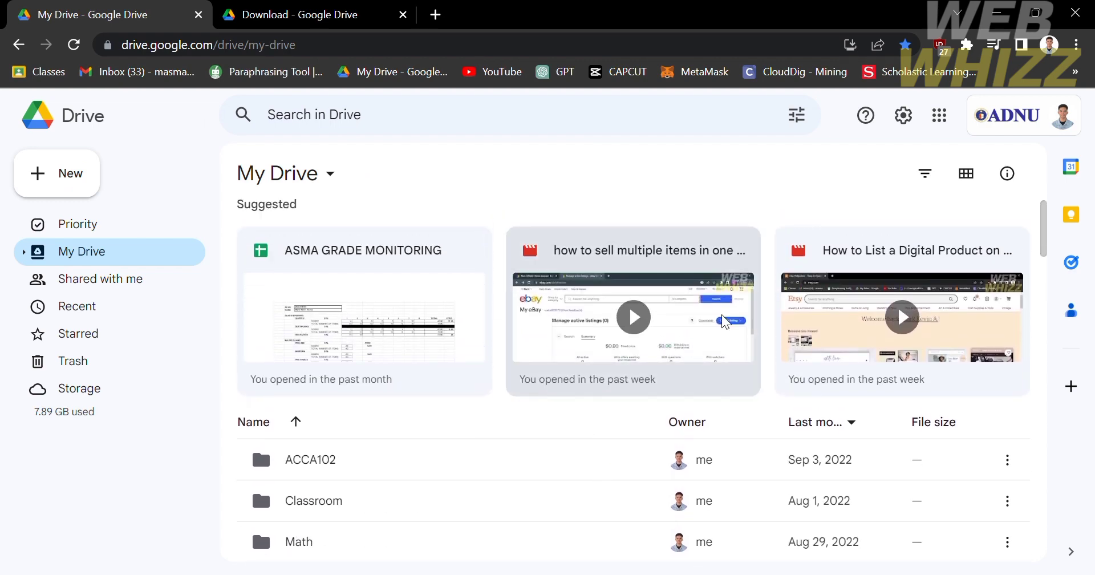
scroll(368, 524, down, 10)
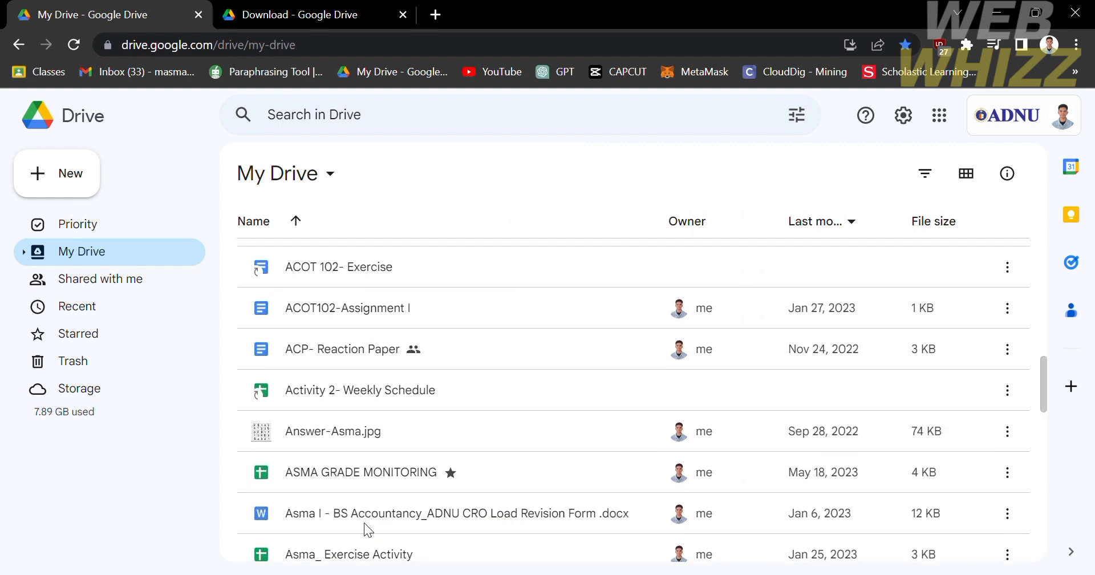
scroll(363, 522, up, 6)
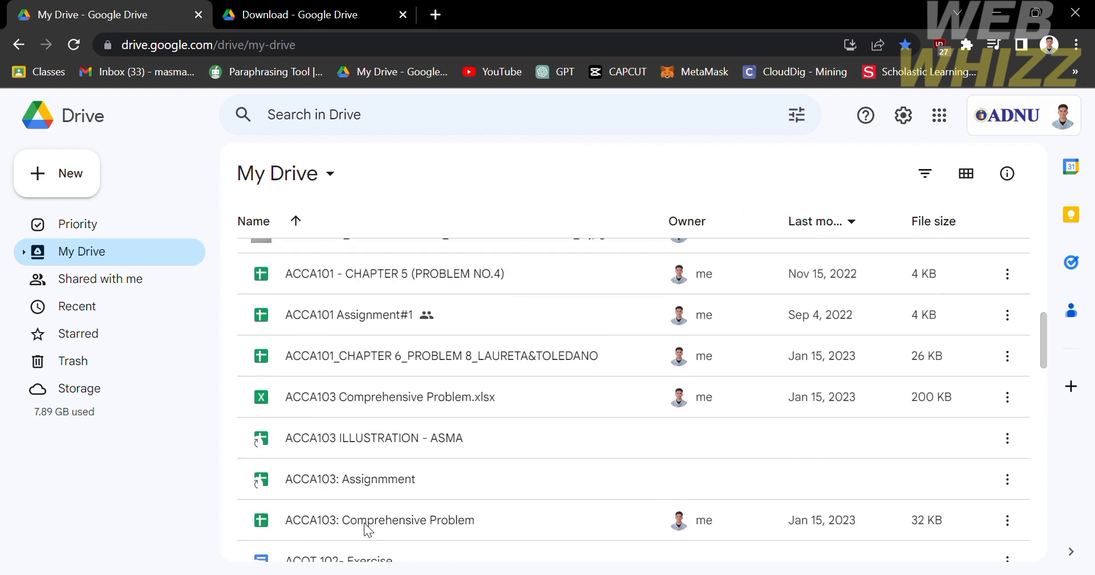
scroll(364, 523, up, 5)
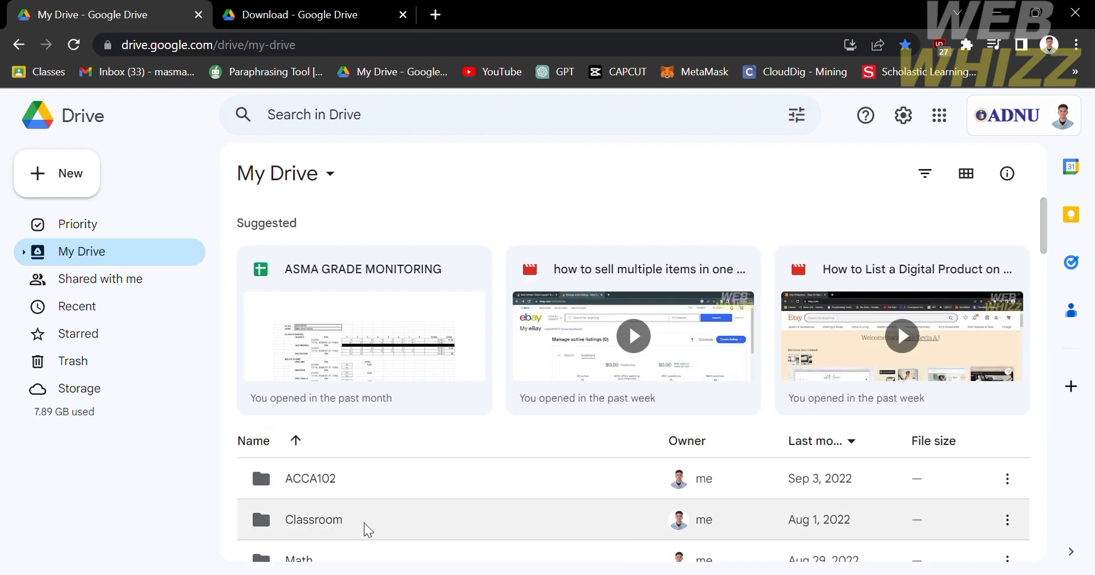